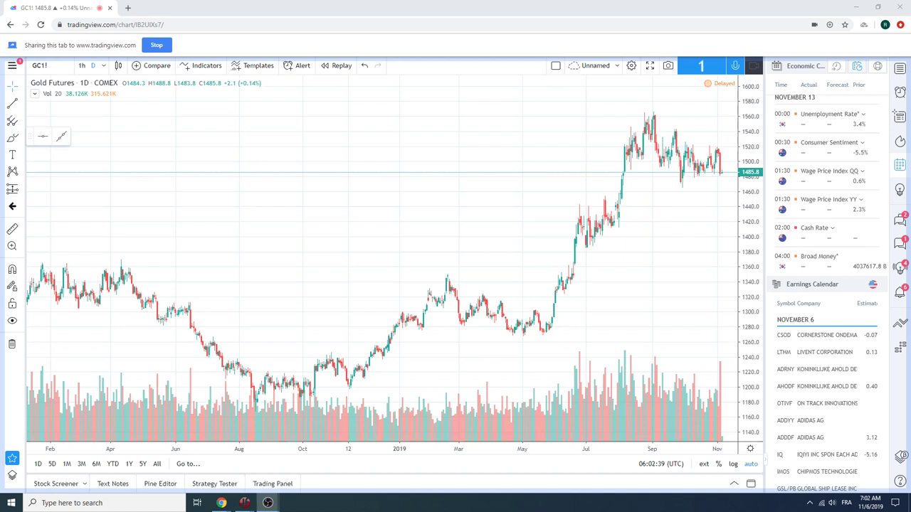
- Swap the Economic Calendar for the forex watchlist and Gold Futures (GC1!) details panel
{"action": "scroll", "coordinate": [854, 235], "scroll_direction": "up", "scroll_amount": 1}
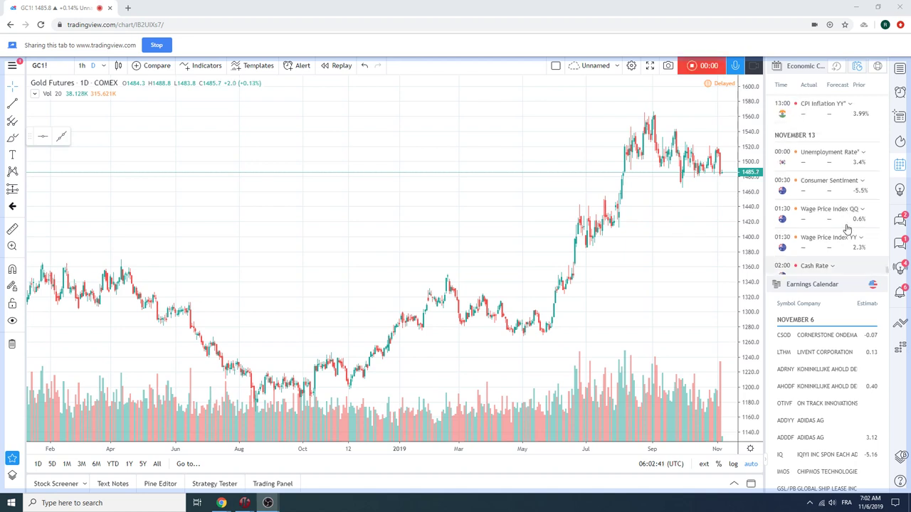
{"action": "scroll", "coordinate": [847, 228], "scroll_direction": "up", "scroll_amount": 1}
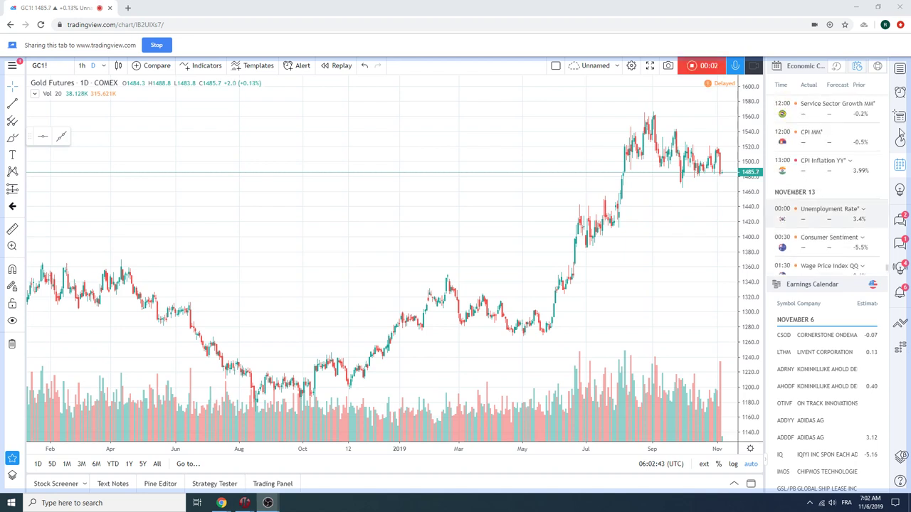
{"action": "left_click", "coordinate": [900, 68]}
{"action": "scroll", "coordinate": [823, 228], "scroll_direction": "up", "scroll_amount": 5}
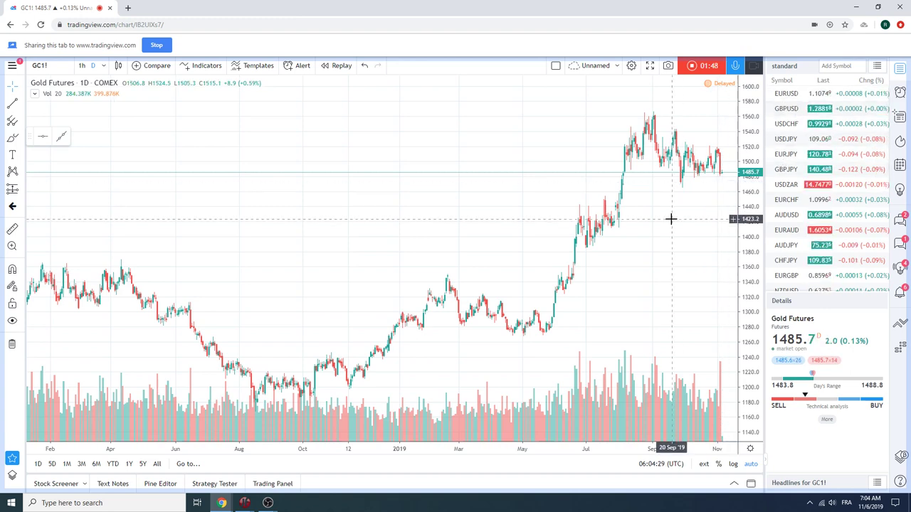
- Zoom the GC1! daily chart to span about April to November 2019
{"action": "scroll", "coordinate": [671, 218], "scroll_direction": "up", "scroll_amount": 5}
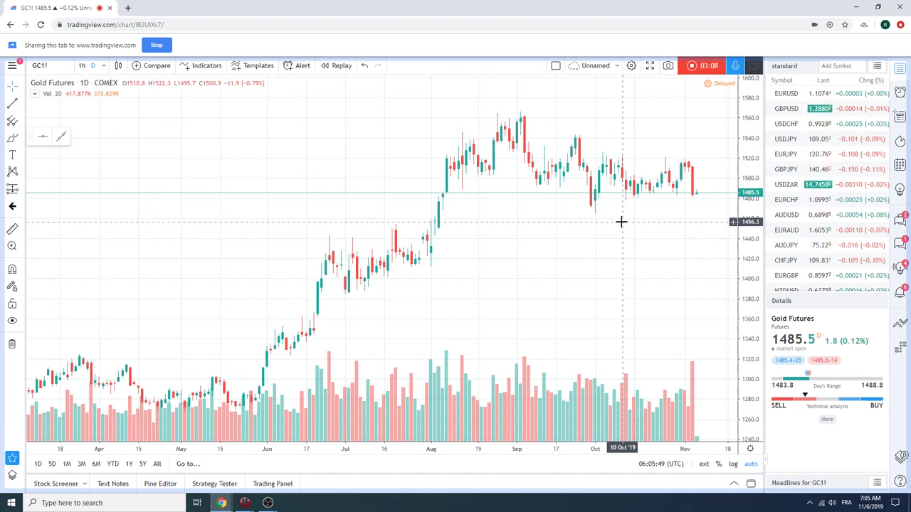
- Load the EURUSD daily chart from the watchlist, then switch to GBPUSD
{"action": "left_click", "coordinate": [786, 93]}
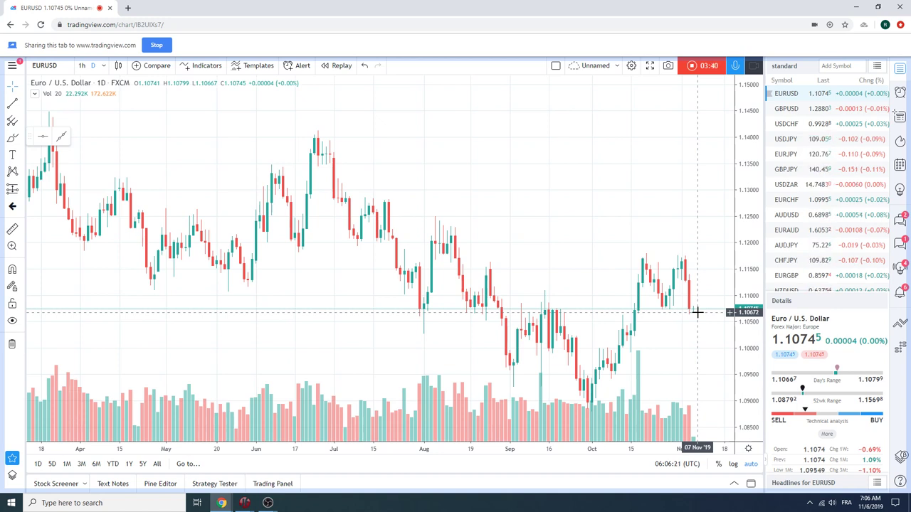
{"action": "left_click", "coordinate": [785, 111]}
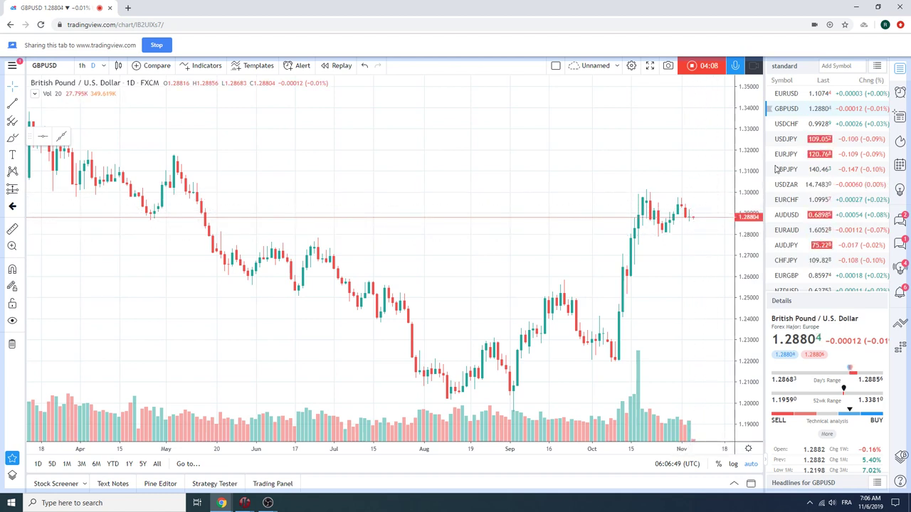
- Switch the chart to USDCHF daily from the watchlist
{"action": "left_click", "coordinate": [790, 124]}
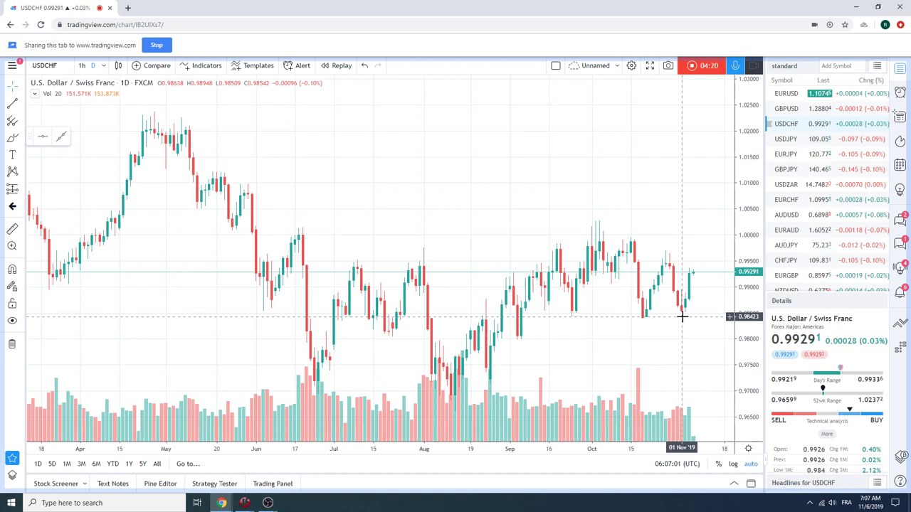
- Draw an Extended trend line on USDCHF from the May 2019 high to the mid-September high
{"action": "left_click", "coordinate": [22, 106]}
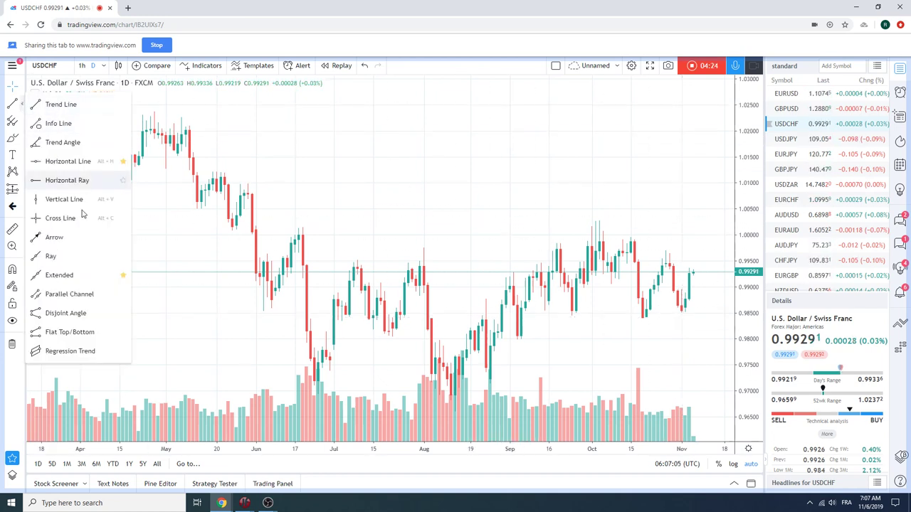
{"action": "left_click", "coordinate": [82, 274]}
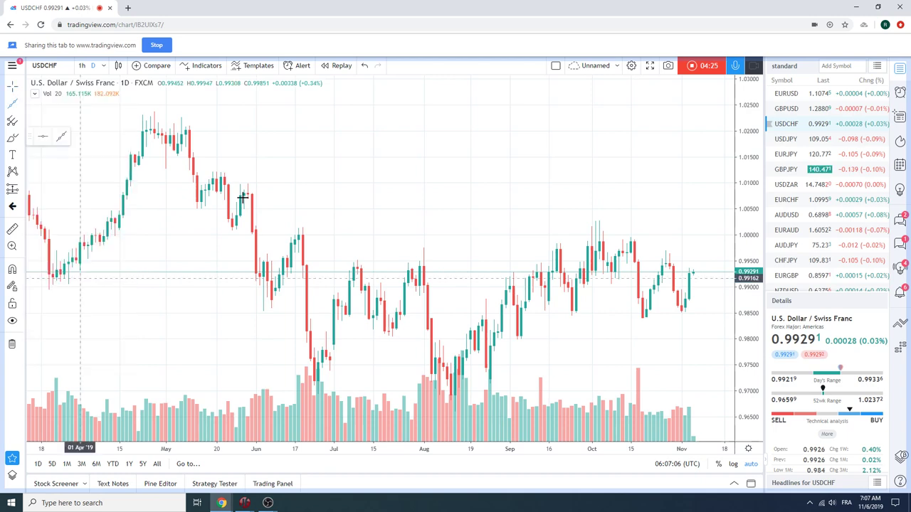
{"action": "left_click", "coordinate": [185, 116]}
{"action": "left_click", "coordinate": [556, 209]}
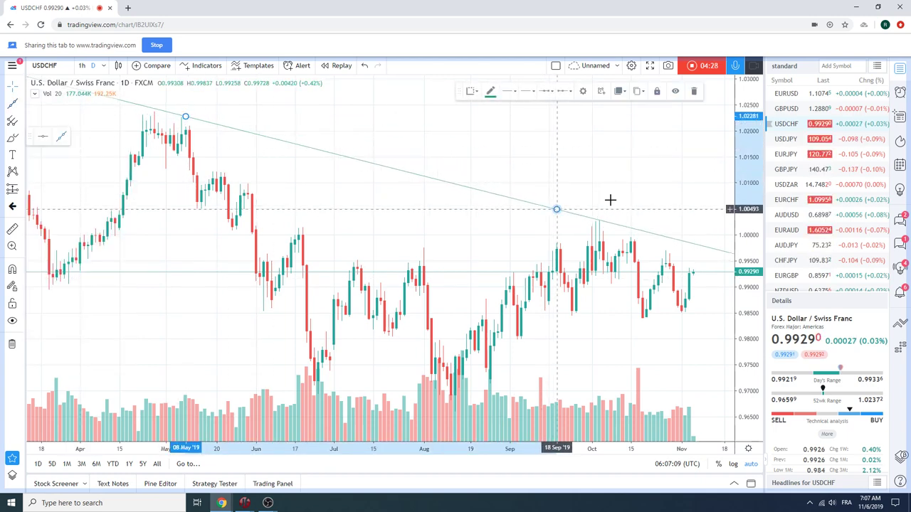
{"action": "scroll", "coordinate": [645, 304], "scroll_direction": "down", "scroll_amount": 5}
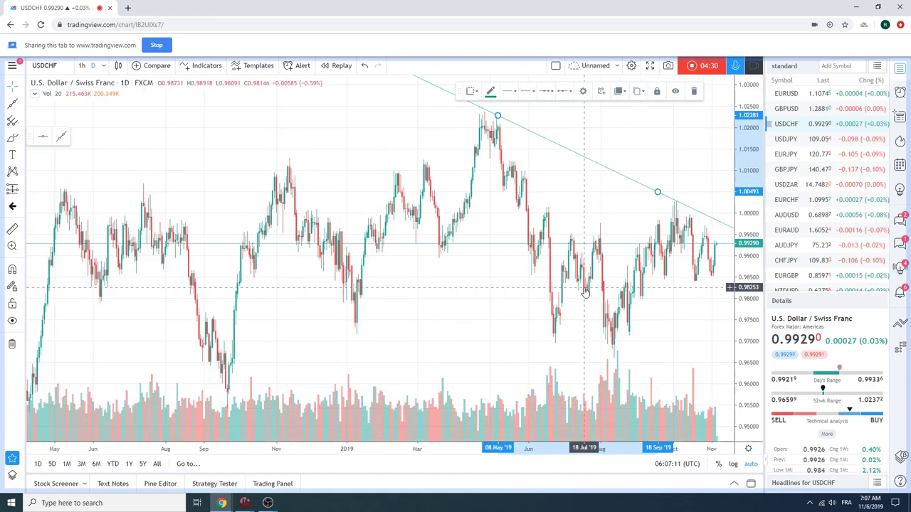
{"action": "scroll", "coordinate": [675, 284], "scroll_direction": "up", "scroll_amount": 3}
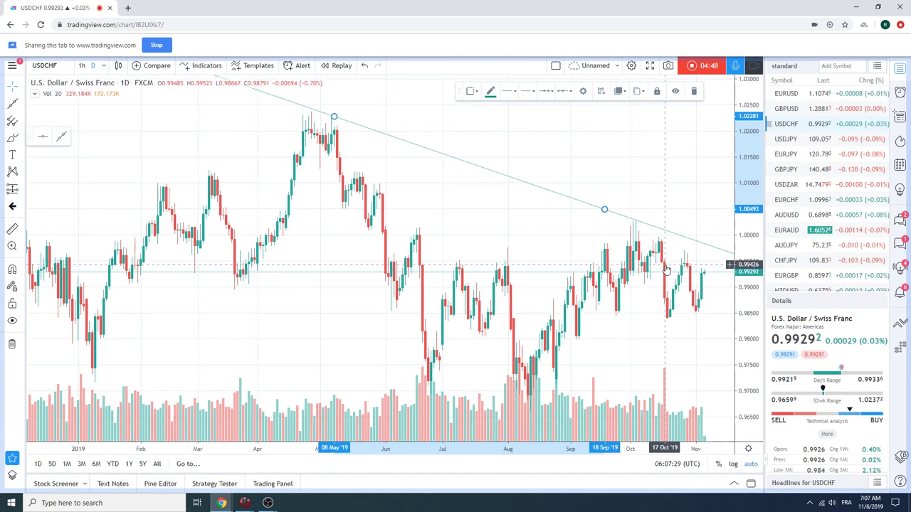
{"action": "scroll", "coordinate": [667, 269], "scroll_direction": "down", "scroll_amount": 1}
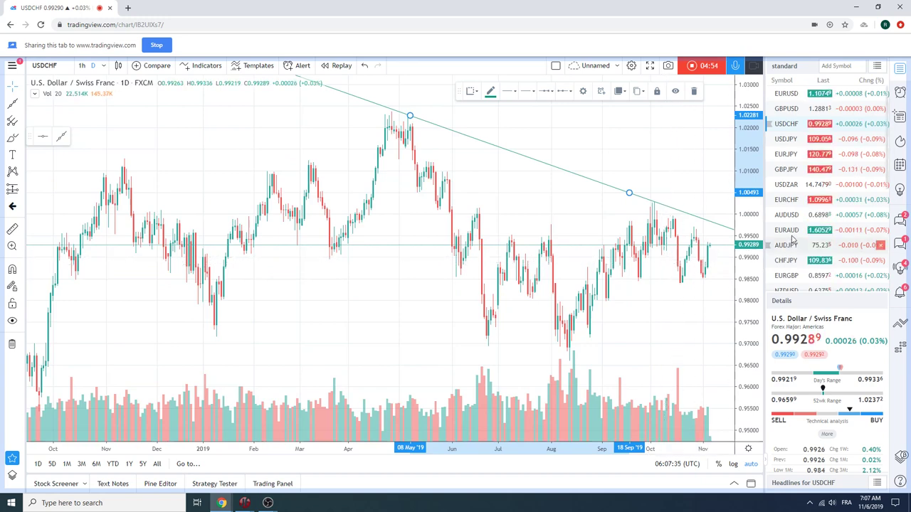
- Review the AUDUSD daily chart zoomed in, then load EURCAD from the watchlist
{"action": "left_click", "coordinate": [787, 216]}
{"action": "scroll", "coordinate": [604, 259], "scroll_direction": "up", "scroll_amount": 5}
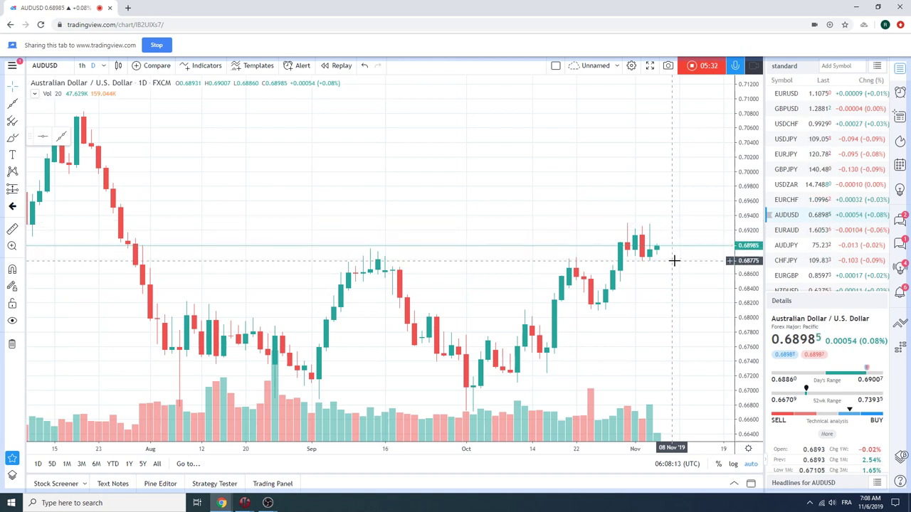
{"action": "scroll", "coordinate": [803, 178], "scroll_direction": "down", "scroll_amount": 2}
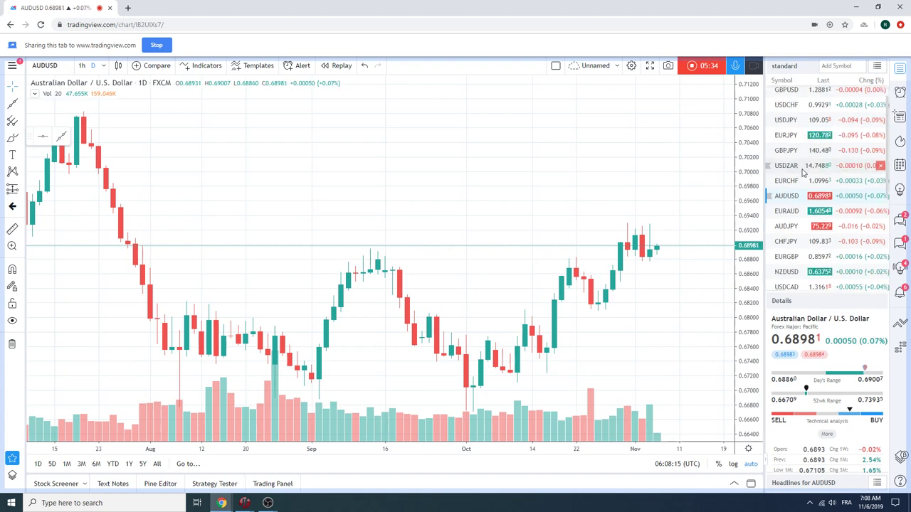
{"action": "left_click", "coordinate": [808, 265]}
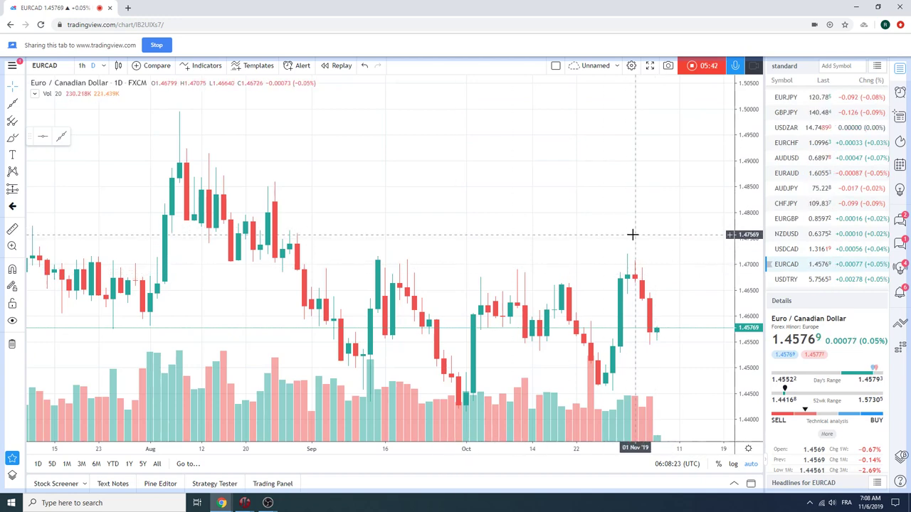
- Zoom out EURCAD to cover February–November and return the watchlist to its top
{"action": "scroll", "coordinate": [568, 195], "scroll_direction": "down", "scroll_amount": 5}
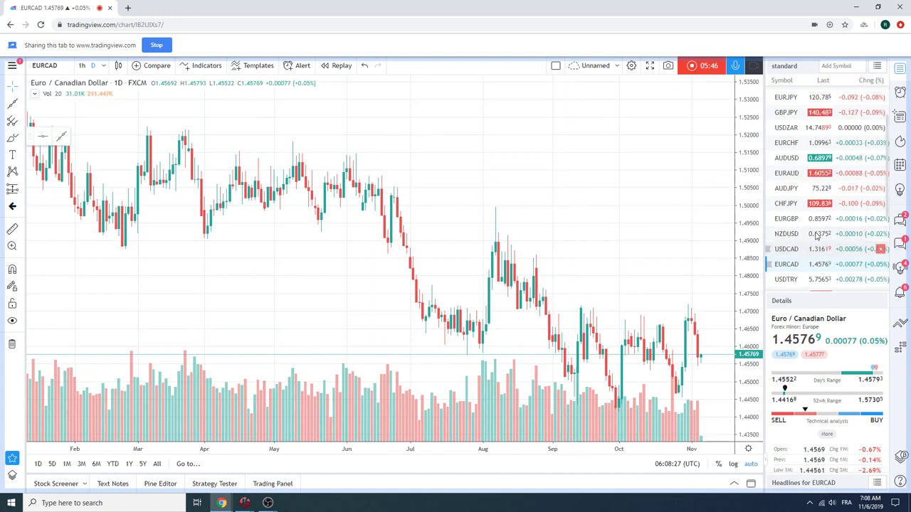
{"action": "scroll", "coordinate": [818, 235], "scroll_direction": "down", "scroll_amount": 5}
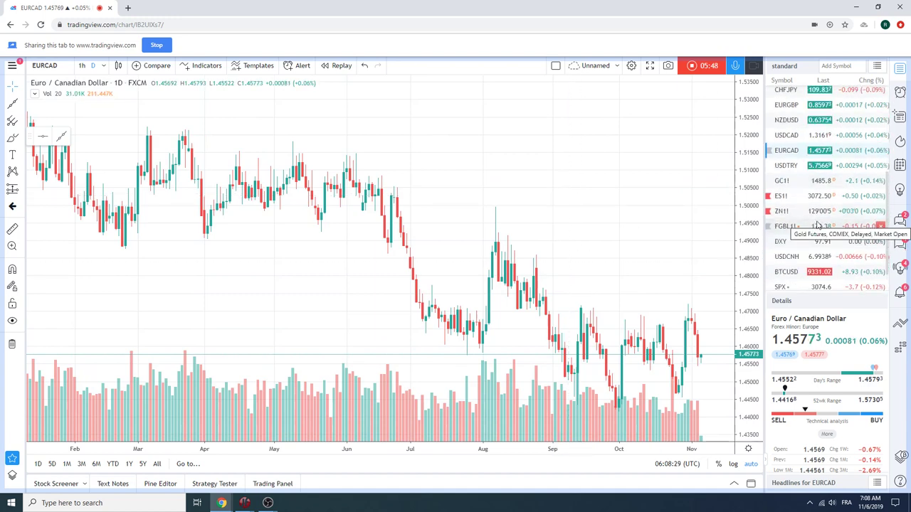
{"action": "scroll", "coordinate": [817, 225], "scroll_direction": "up", "scroll_amount": 2}
{"action": "scroll", "coordinate": [819, 224], "scroll_direction": "up", "scroll_amount": 1}
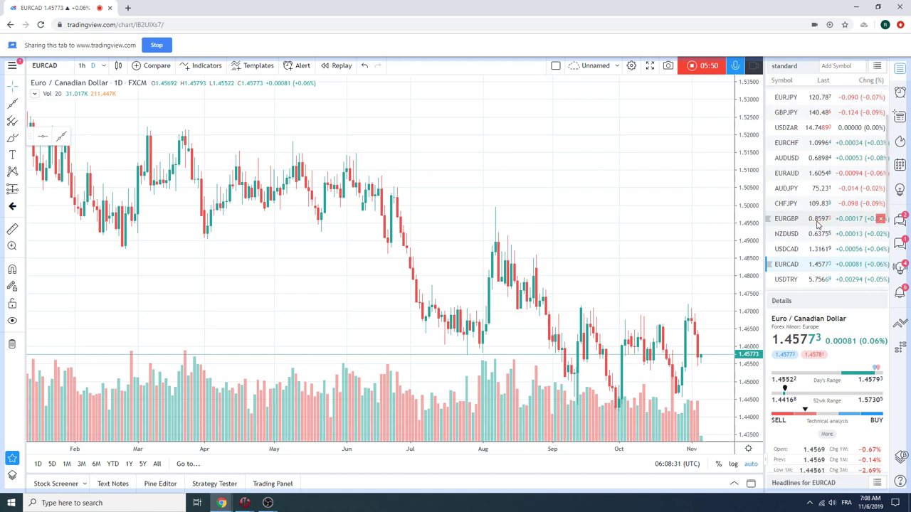
{"action": "scroll", "coordinate": [816, 206], "scroll_direction": "up", "scroll_amount": 2}
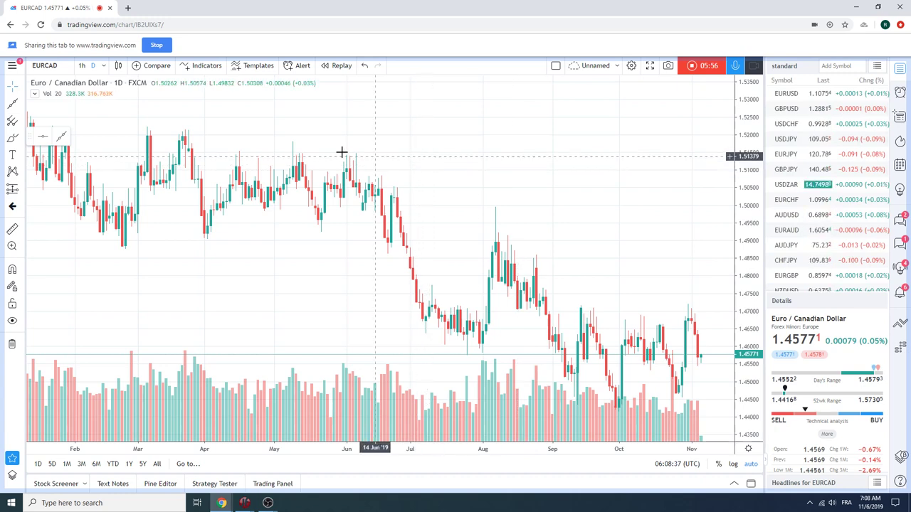
- Enter USDCAD in the symbol box to load its daily chart
{"action": "left_click", "coordinate": [57, 65]}
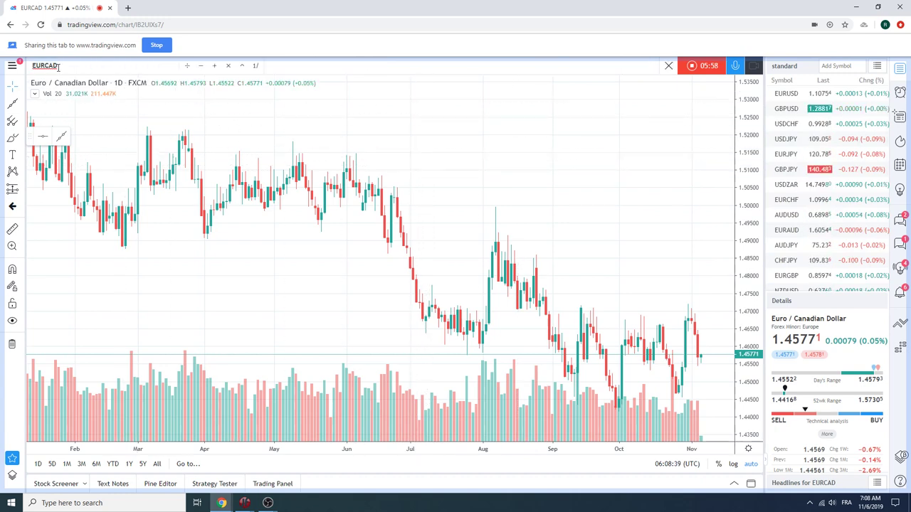
{"action": "type", "text": "USDCD"}
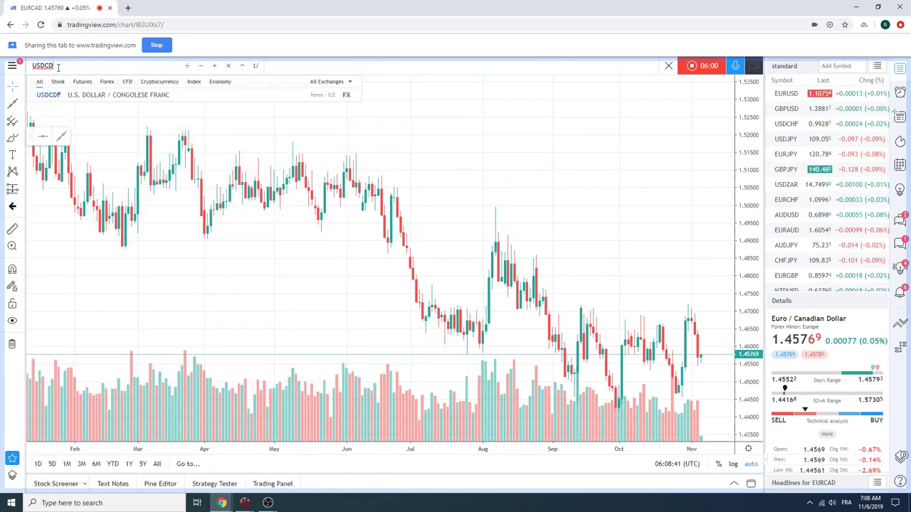
{"action": "key", "text": "BackSpace"}
{"action": "key", "text": "BackSpace"}
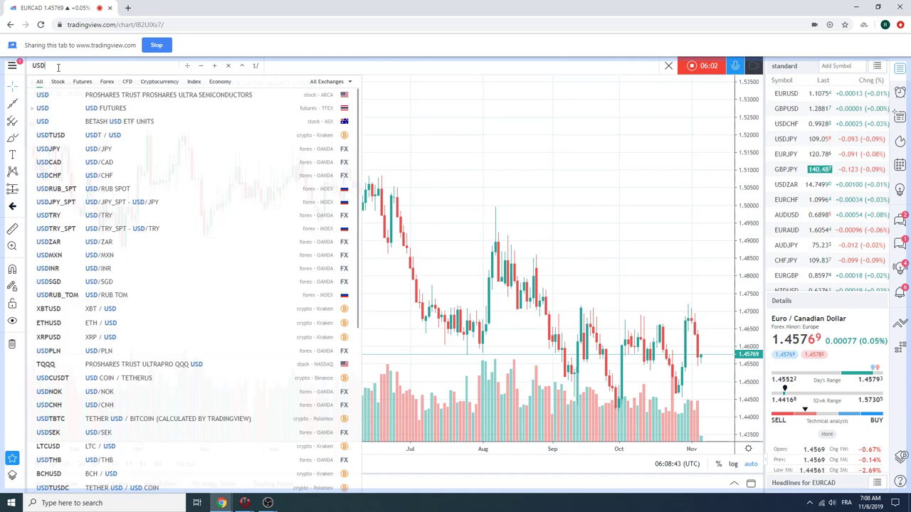
{"action": "type", "text": "CAD"}
{"action": "key", "text": "Return"}
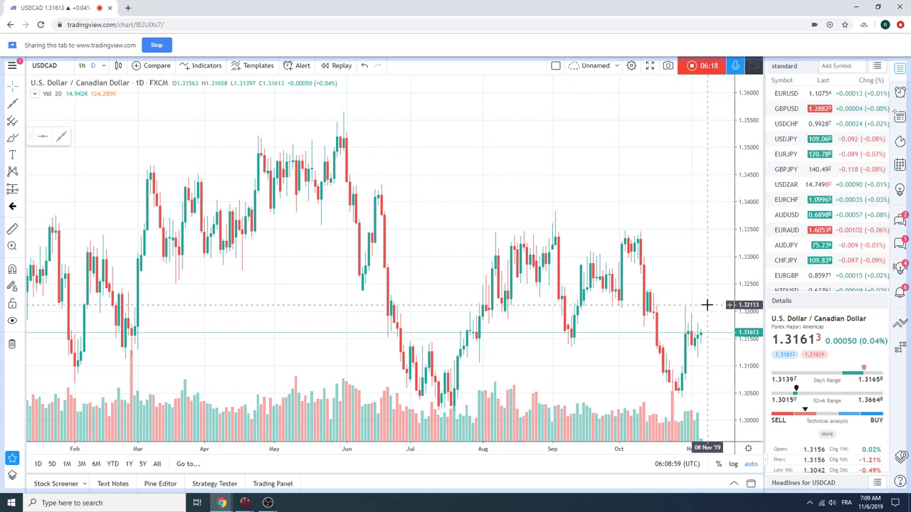
- Zoom out the USDCAD chart to span July 2018 through November 2019
{"action": "scroll", "coordinate": [683, 348], "scroll_direction": "down", "scroll_amount": 3}
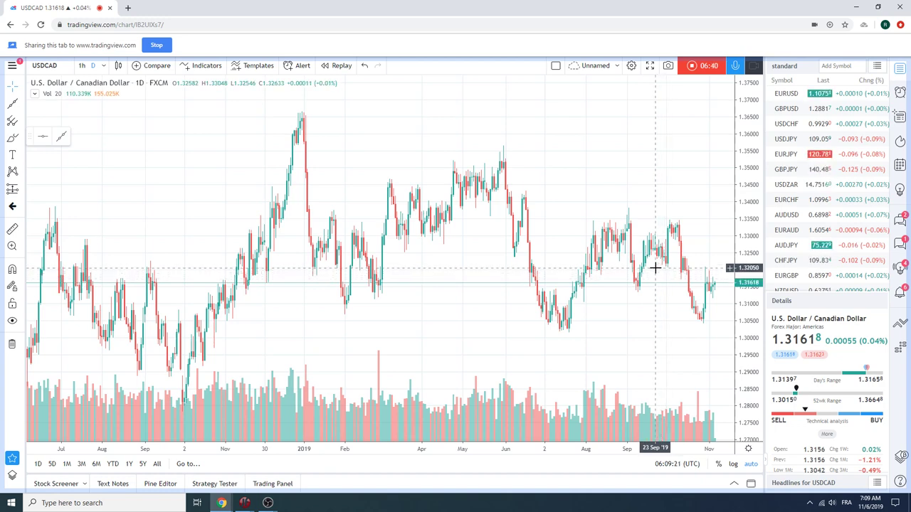
- Load USDZAR from the watchlist and frame it from August 2018 to November 2019
{"action": "left_click", "coordinate": [786, 185]}
{"action": "scroll", "coordinate": [637, 256], "scroll_direction": "up", "scroll_amount": 4}
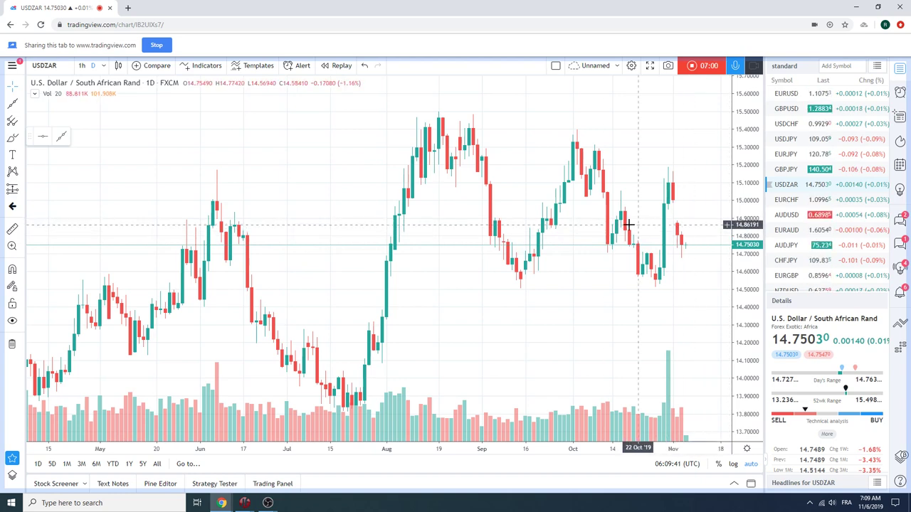
{"action": "scroll", "coordinate": [590, 225], "scroll_direction": "down", "scroll_amount": 3}
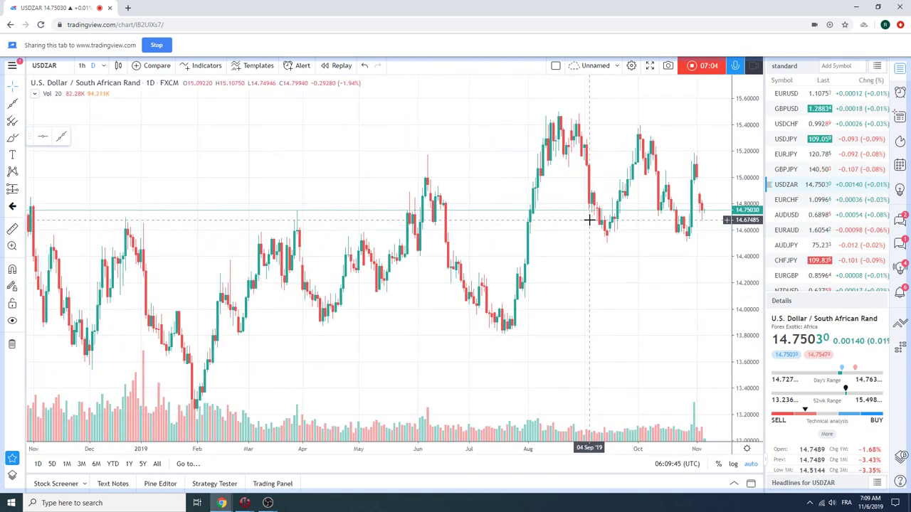
{"action": "scroll", "coordinate": [589, 221], "scroll_direction": "down", "scroll_amount": 2}
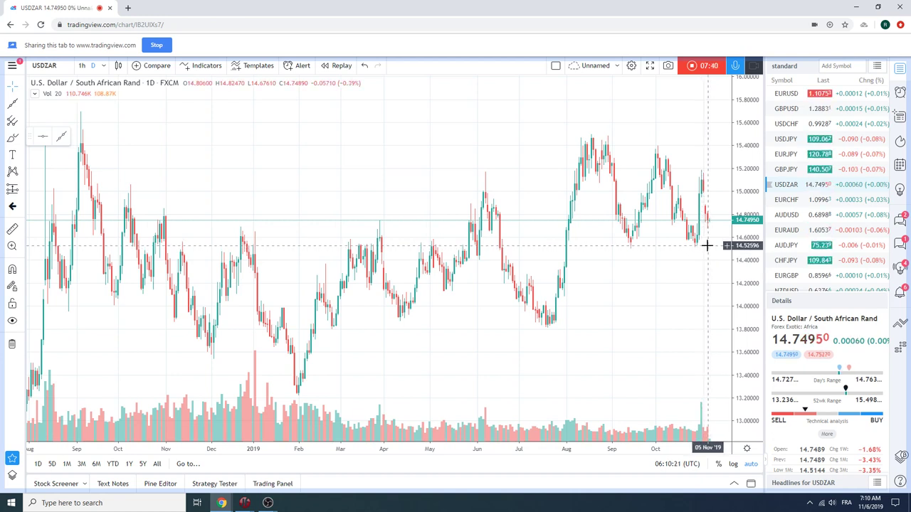
- Chart ES1! from the watchlist, showing its daily chart from June to November 2019
{"action": "scroll", "coordinate": [809, 200], "scroll_direction": "down", "scroll_amount": 2}
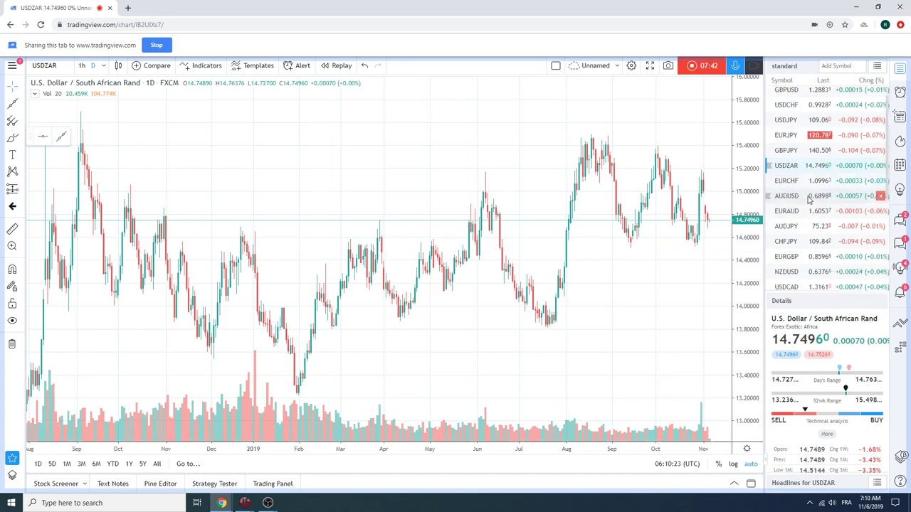
{"action": "scroll", "coordinate": [808, 200], "scroll_direction": "down", "scroll_amount": 1}
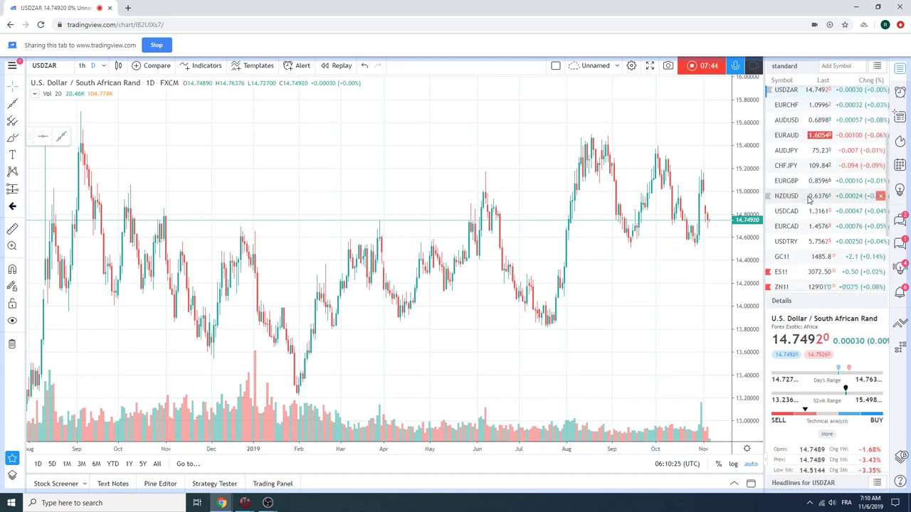
{"action": "left_click", "coordinate": [820, 272]}
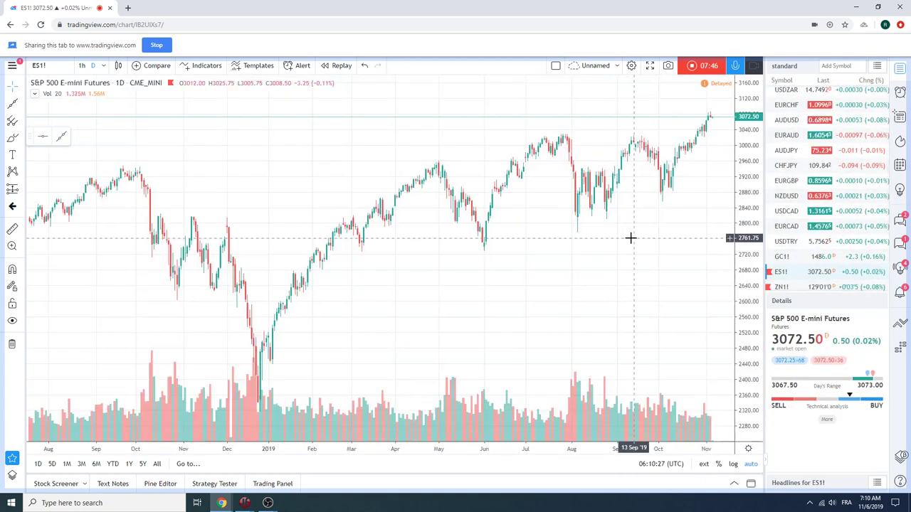
{"action": "scroll", "coordinate": [626, 240], "scroll_direction": "up", "scroll_amount": 4}
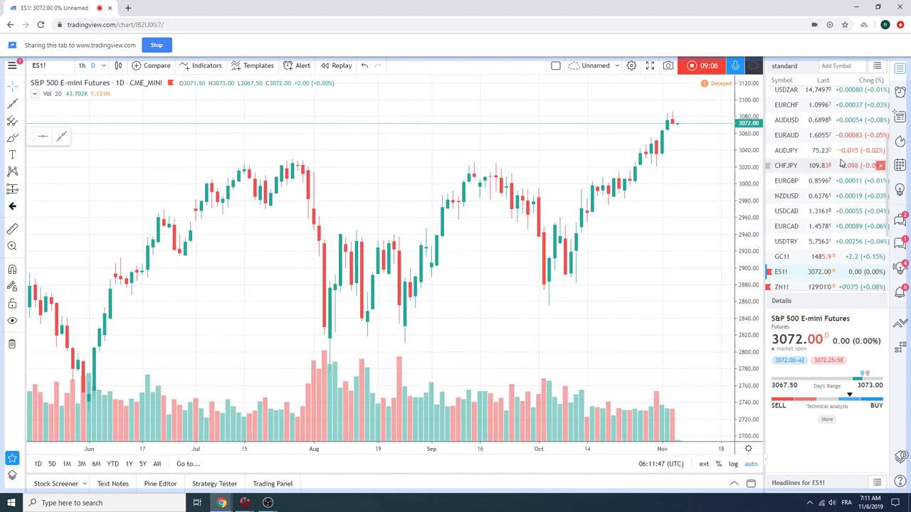
{"action": "scroll", "coordinate": [828, 160], "scroll_direction": "down", "scroll_amount": 1}
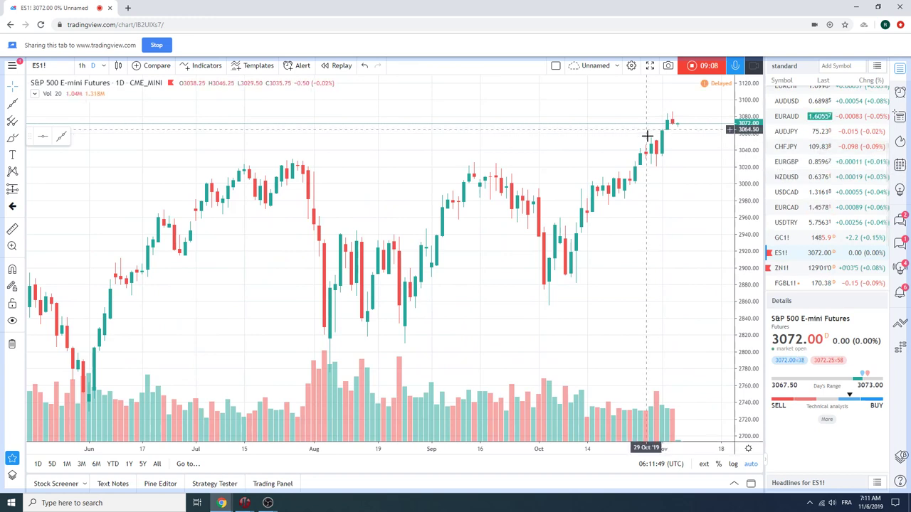
- Chart FGBL1! daily, zoomed out to cover December 2018 to November 2019
{"action": "left_click", "coordinate": [797, 283]}
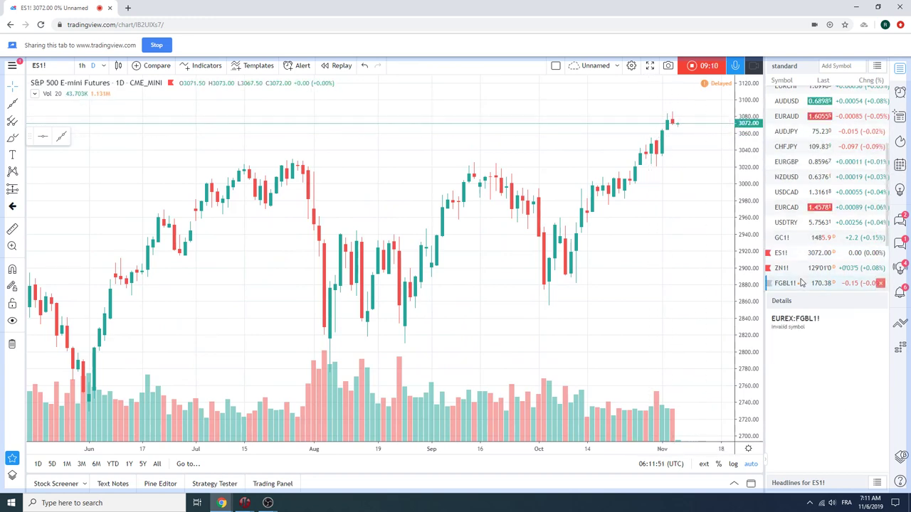
{"action": "scroll", "coordinate": [620, 182], "scroll_direction": "down", "scroll_amount": 3}
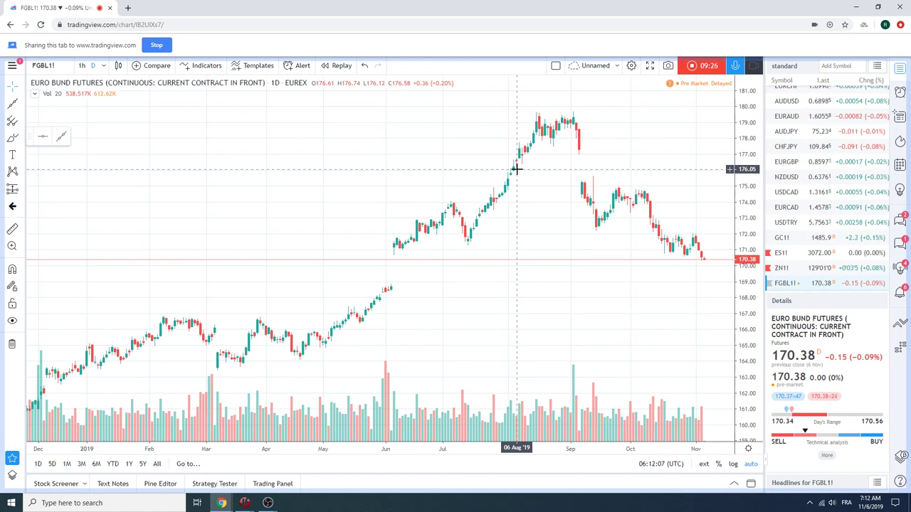
- Load DE10Y as the chart symbol and zoom out to mid-2017 through November 2019
{"action": "left_click", "coordinate": [55, 65]}
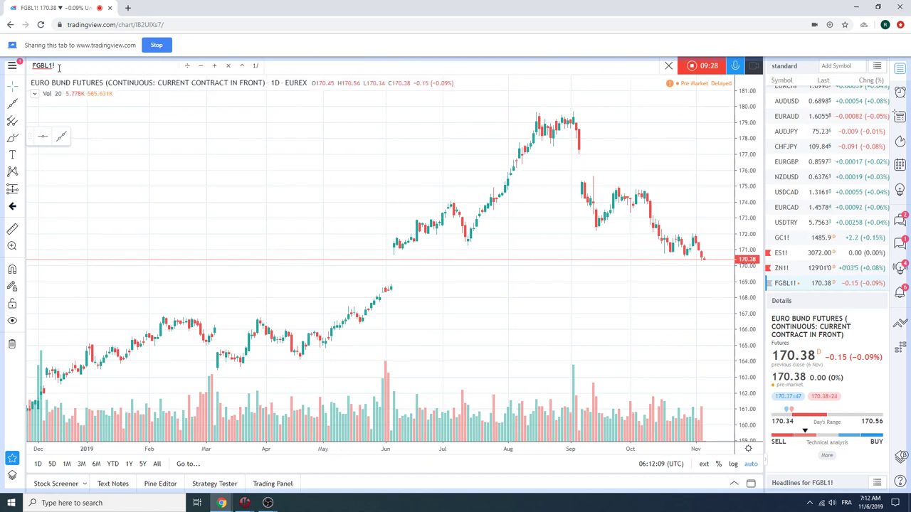
{"action": "type", "text": "DE"}
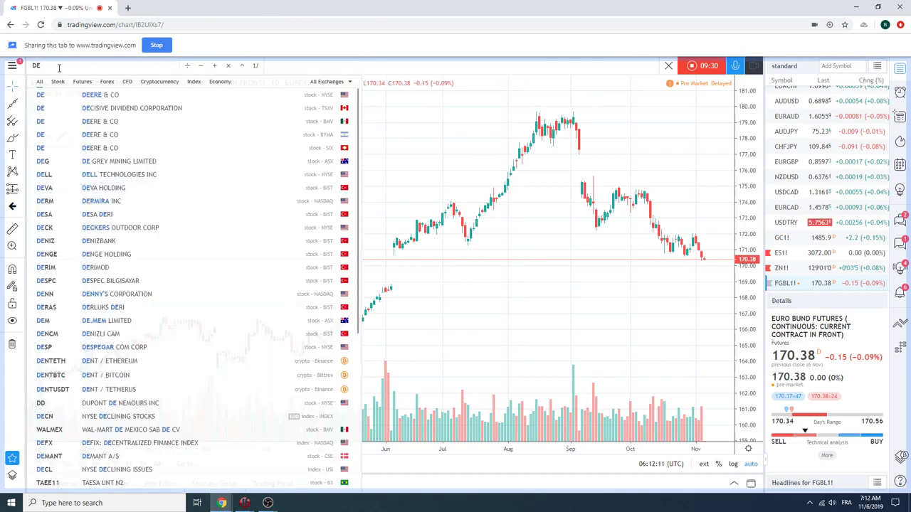
{"action": "type", "text": "10Y"}
{"action": "key", "text": "Return"}
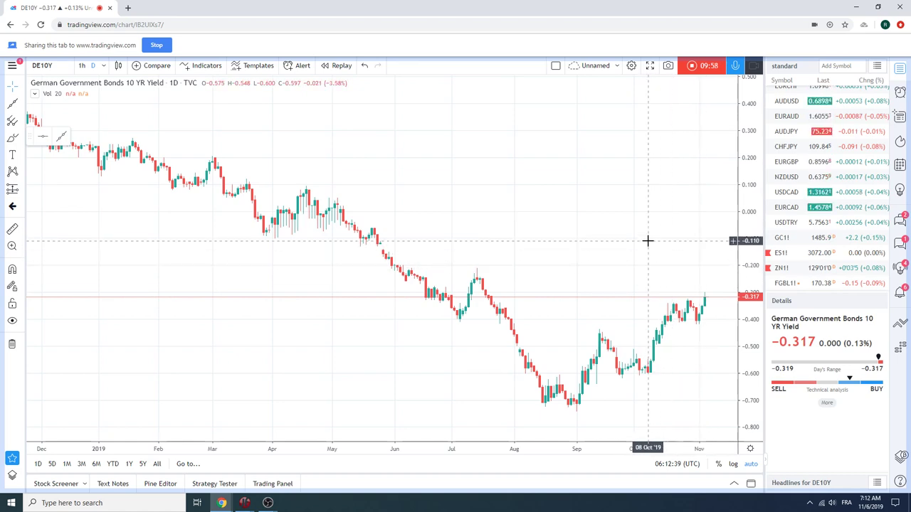
{"action": "scroll", "coordinate": [610, 229], "scroll_direction": "down", "scroll_amount": 5}
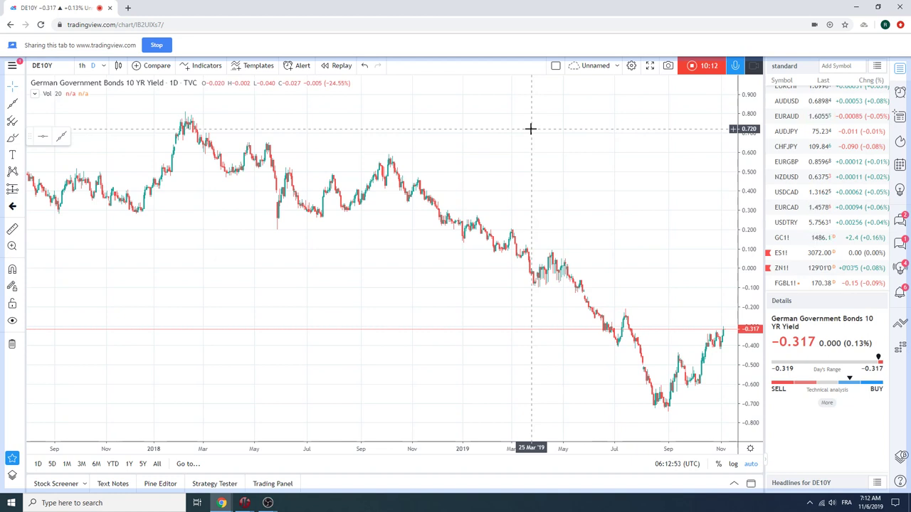
- Return to FGBL1!, zoom out to 2017 history, then narrow the view to February–November 2019
{"action": "left_click", "coordinate": [793, 285]}
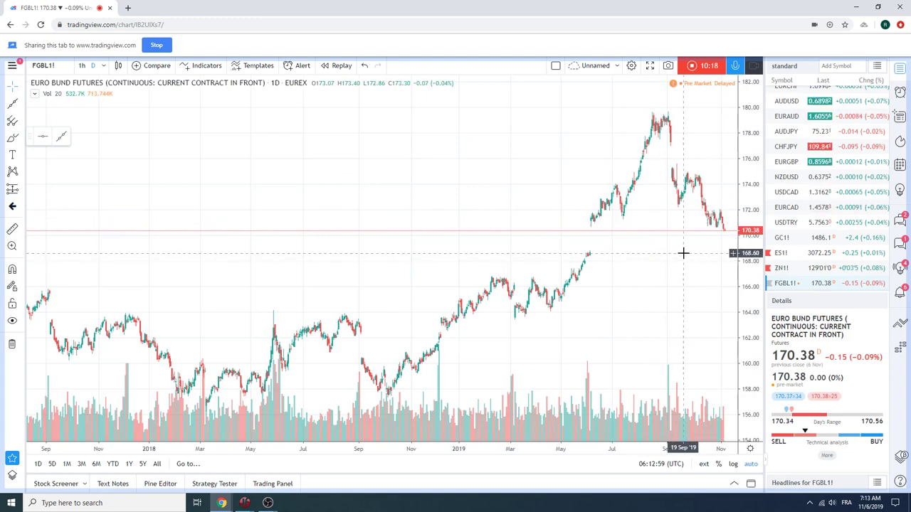
{"action": "scroll", "coordinate": [467, 170], "scroll_direction": "up", "scroll_amount": 5}
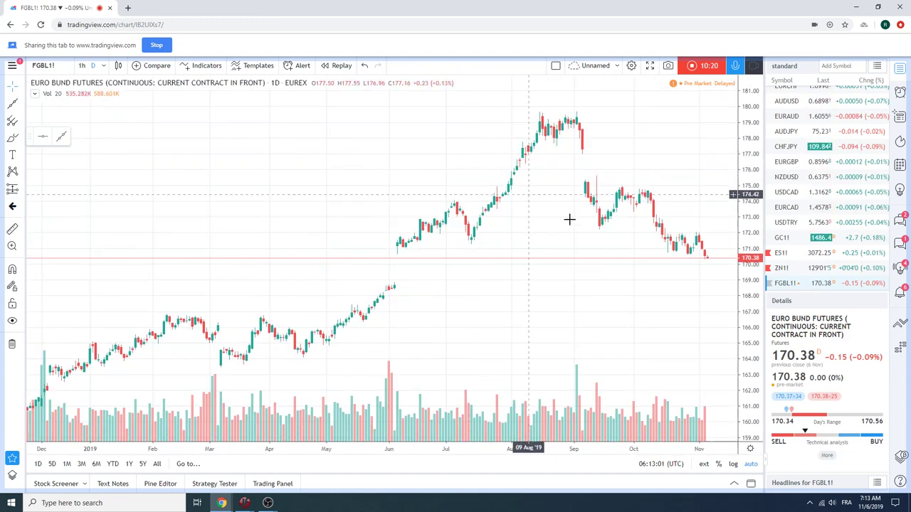
{"action": "scroll", "coordinate": [628, 264], "scroll_direction": "down", "scroll_amount": 2}
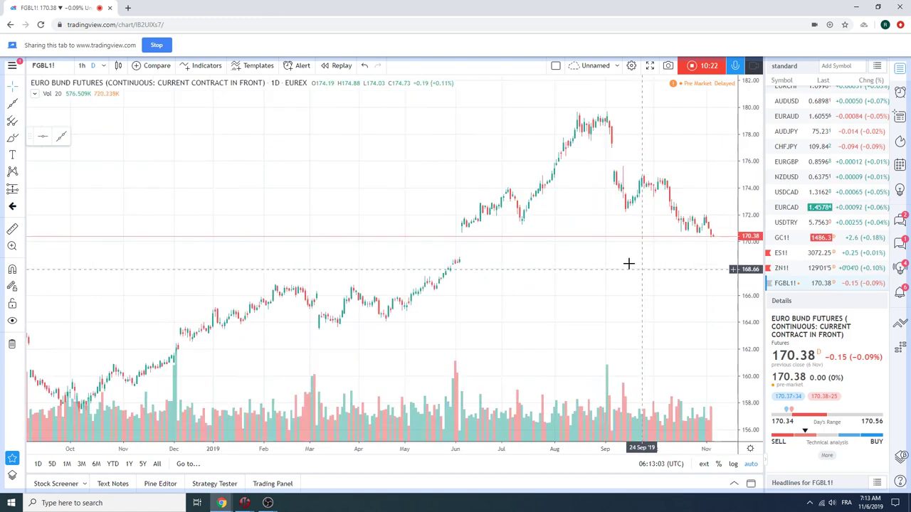
{"action": "scroll", "coordinate": [628, 264], "scroll_direction": "down", "scroll_amount": 3}
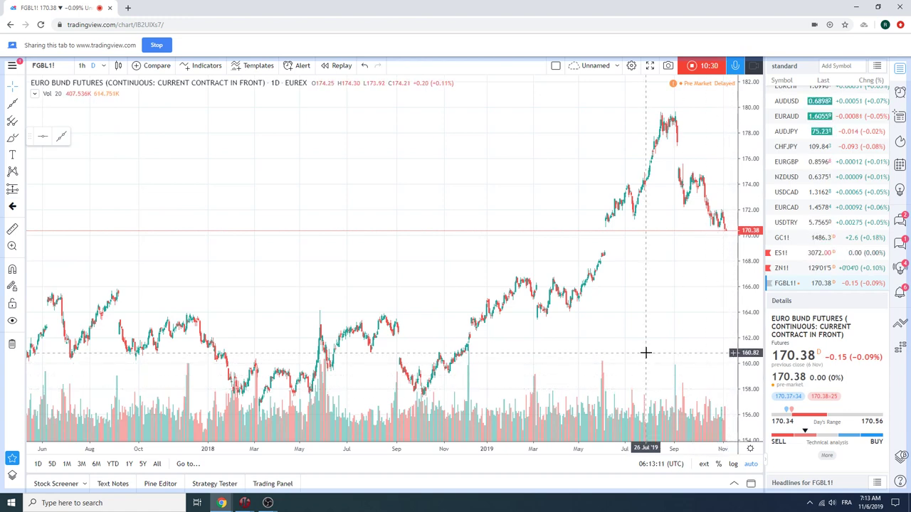
{"action": "scroll", "coordinate": [558, 335], "scroll_direction": "up", "scroll_amount": 2}
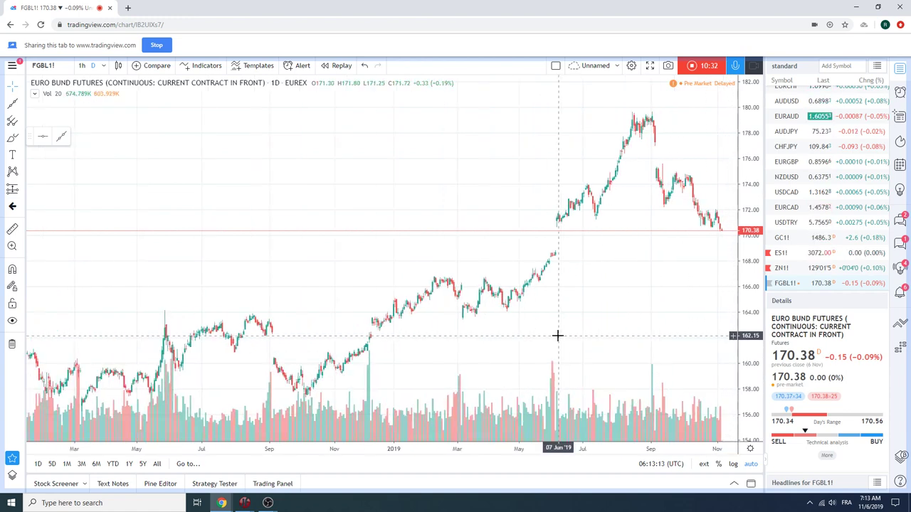
{"action": "scroll", "coordinate": [557, 335], "scroll_direction": "up", "scroll_amount": 3}
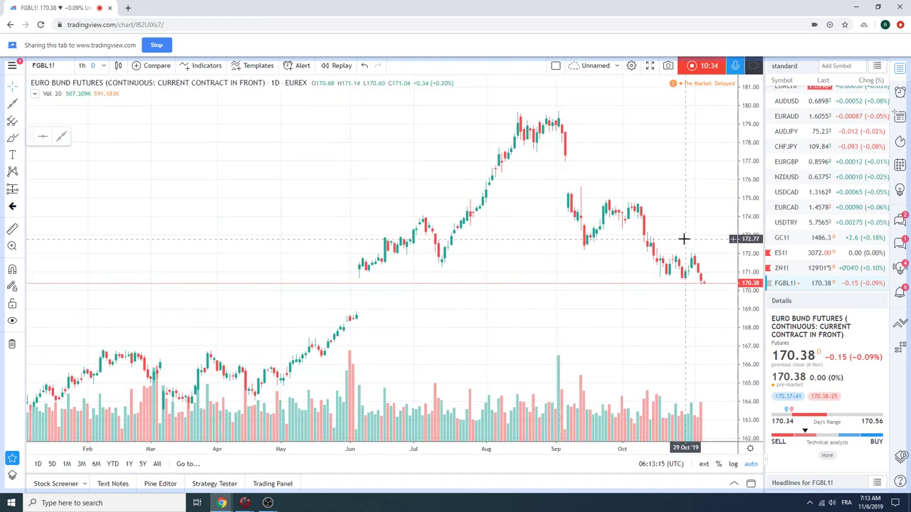
{"action": "scroll", "coordinate": [841, 253], "scroll_direction": "down", "scroll_amount": 2}
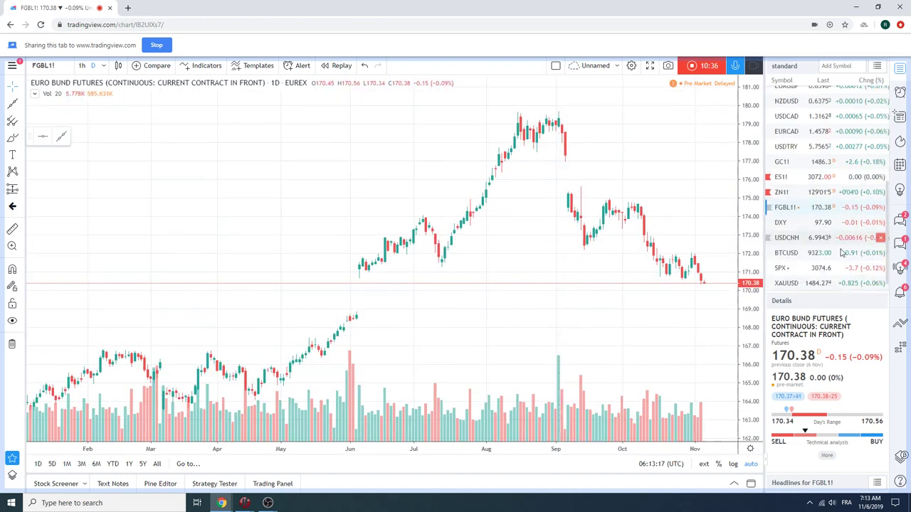
{"action": "scroll", "coordinate": [841, 207], "scroll_direction": "up", "scroll_amount": 5}
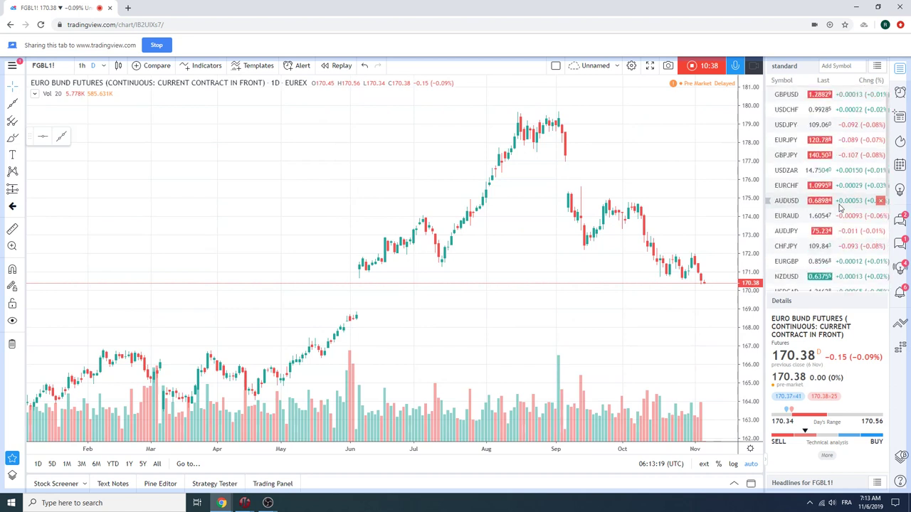
{"action": "scroll", "coordinate": [827, 218], "scroll_direction": "up", "scroll_amount": 1}
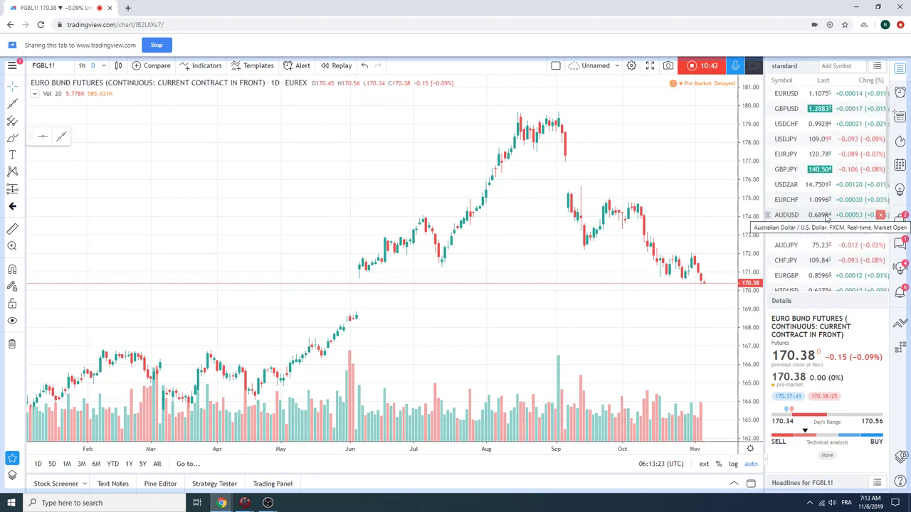
- Show the economic calendar beside the chart and scroll through the November 5–6 events
{"action": "left_click", "coordinate": [901, 165]}
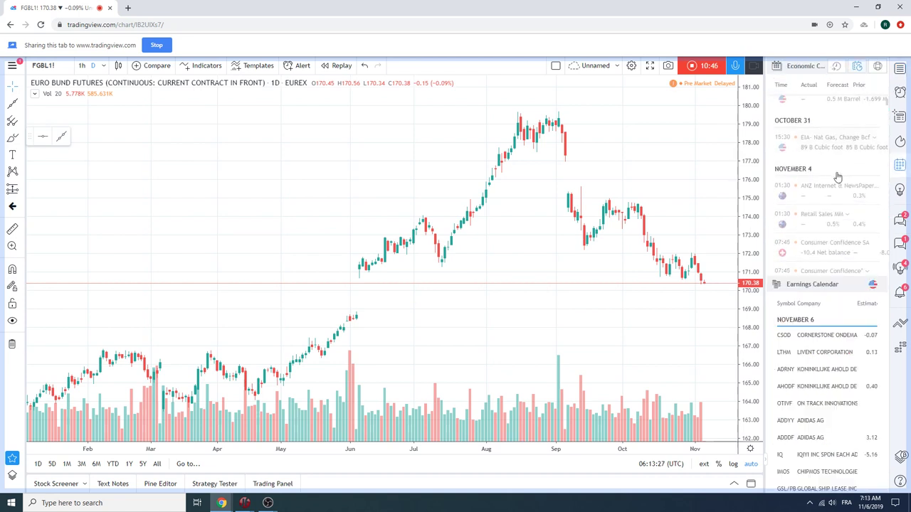
{"action": "scroll", "coordinate": [838, 177], "scroll_direction": "down", "scroll_amount": 5}
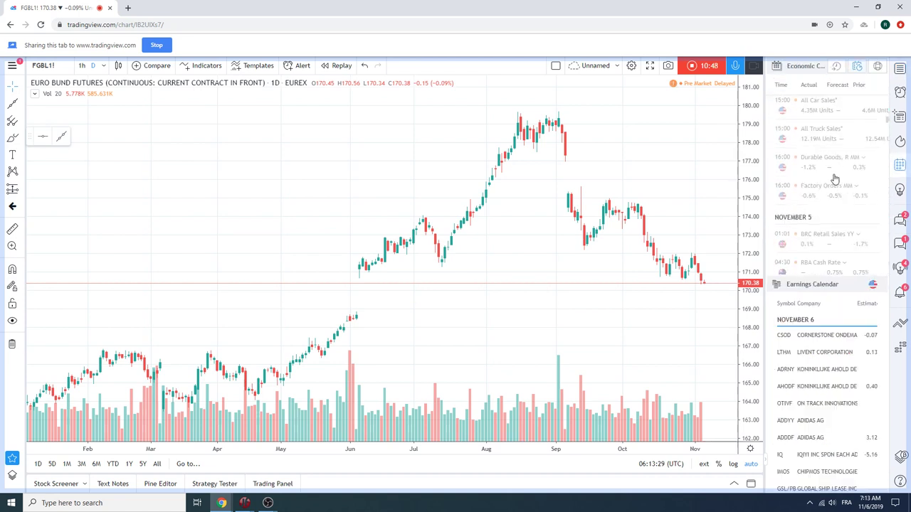
{"action": "scroll", "coordinate": [836, 178], "scroll_direction": "down", "scroll_amount": 6}
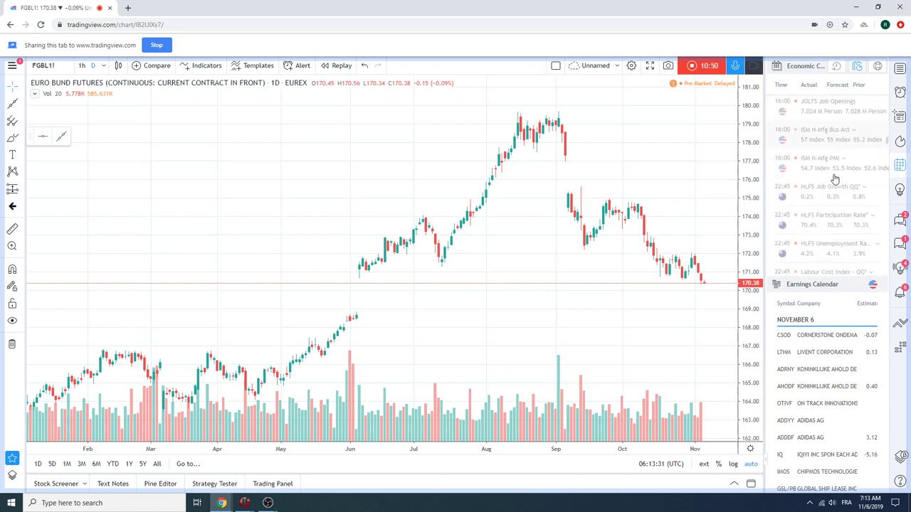
{"action": "scroll", "coordinate": [835, 178], "scroll_direction": "down", "scroll_amount": 4}
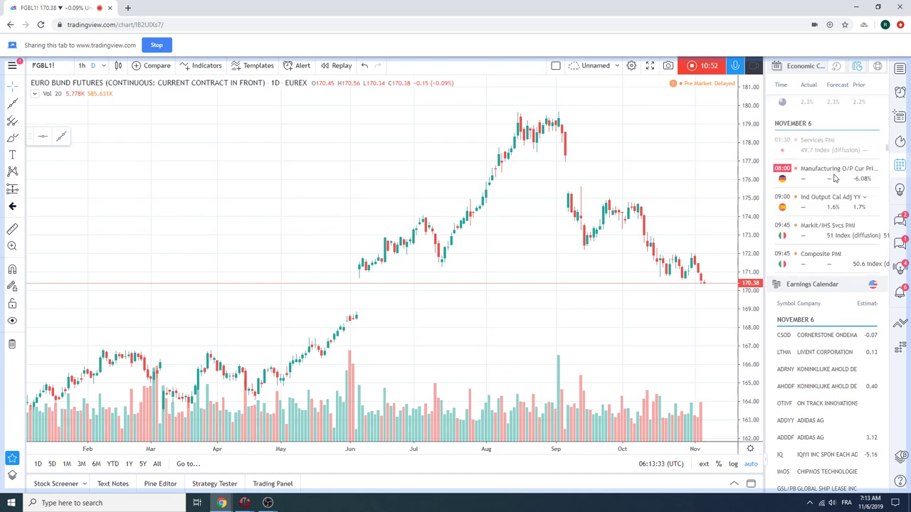
{"action": "scroll", "coordinate": [836, 178], "scroll_direction": "down", "scroll_amount": 1}
{"action": "scroll", "coordinate": [835, 178], "scroll_direction": "down", "scroll_amount": 5}
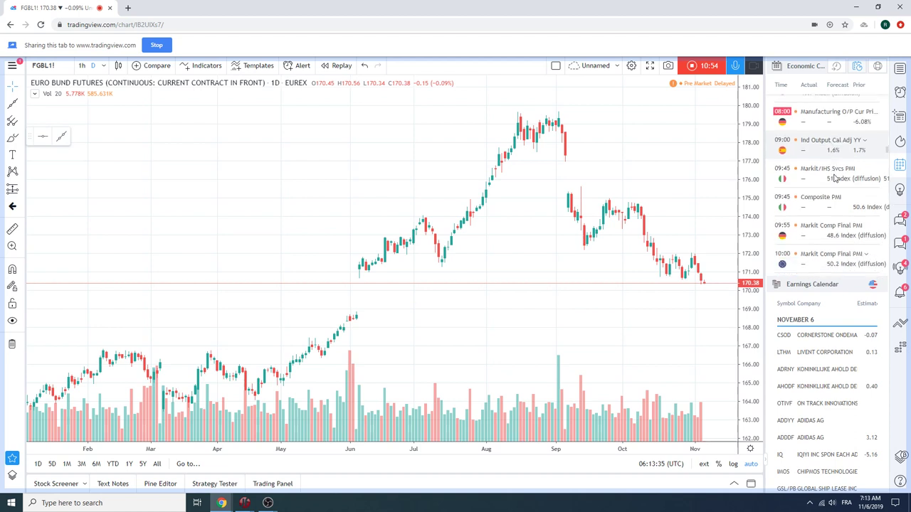
{"action": "scroll", "coordinate": [836, 178], "scroll_direction": "down", "scroll_amount": 4}
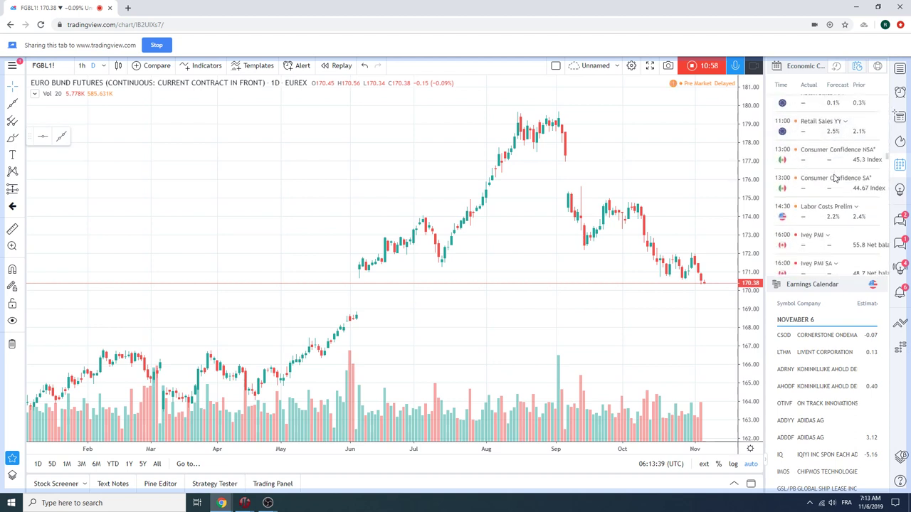
{"action": "scroll", "coordinate": [836, 178], "scroll_direction": "down", "scroll_amount": 1}
{"action": "scroll", "coordinate": [823, 191], "scroll_direction": "up", "scroll_amount": 2}
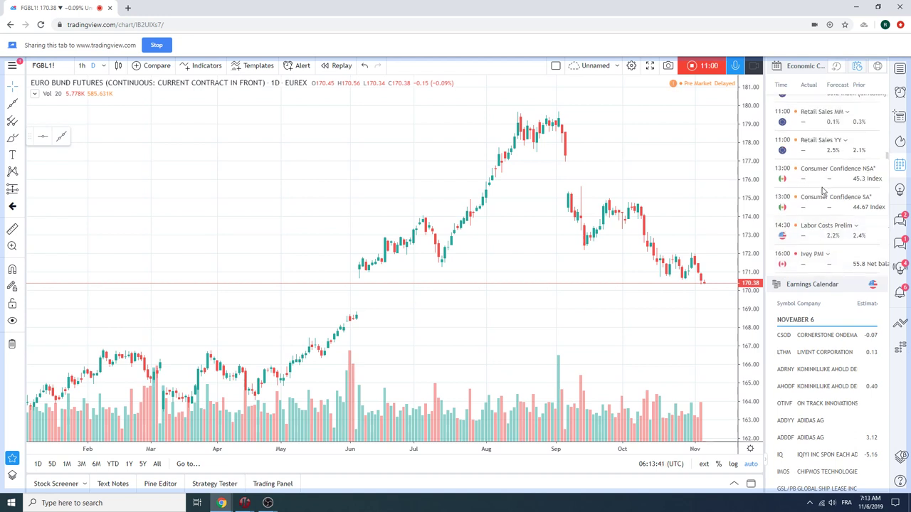
{"action": "scroll", "coordinate": [823, 191], "scroll_direction": "down", "scroll_amount": 2}
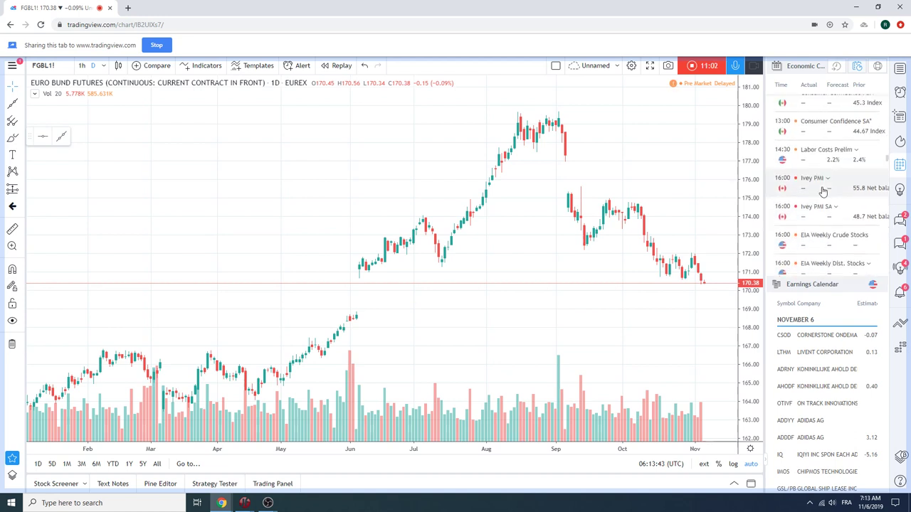
- Zoom the Euro Bund chart out to span spring 2018 through November 2019
{"action": "scroll", "coordinate": [823, 190], "scroll_direction": "up", "scroll_amount": 4}
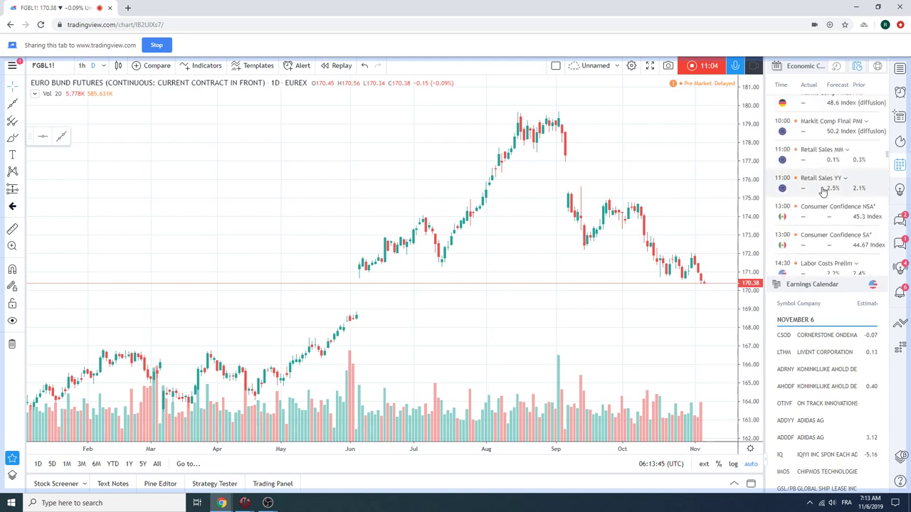
{"action": "scroll", "coordinate": [823, 191], "scroll_direction": "up", "scroll_amount": 2}
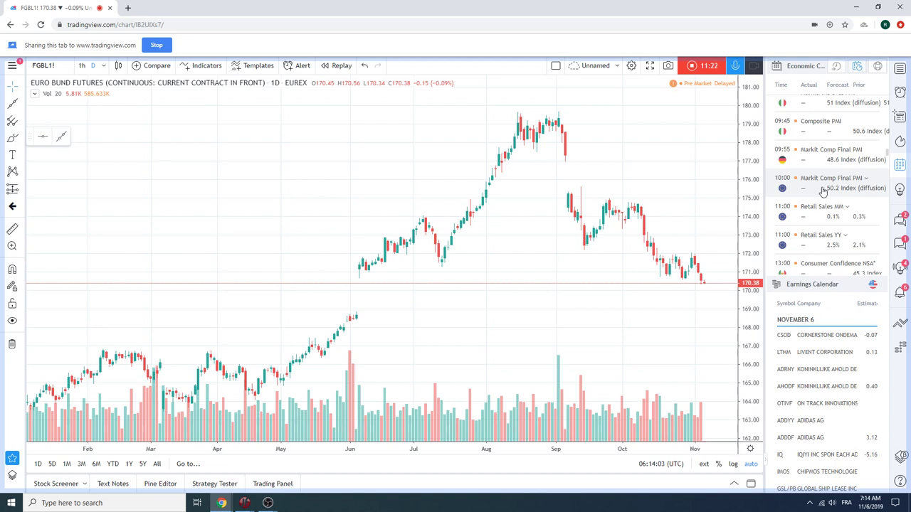
{"action": "scroll", "coordinate": [823, 191], "scroll_direction": "up", "scroll_amount": 2}
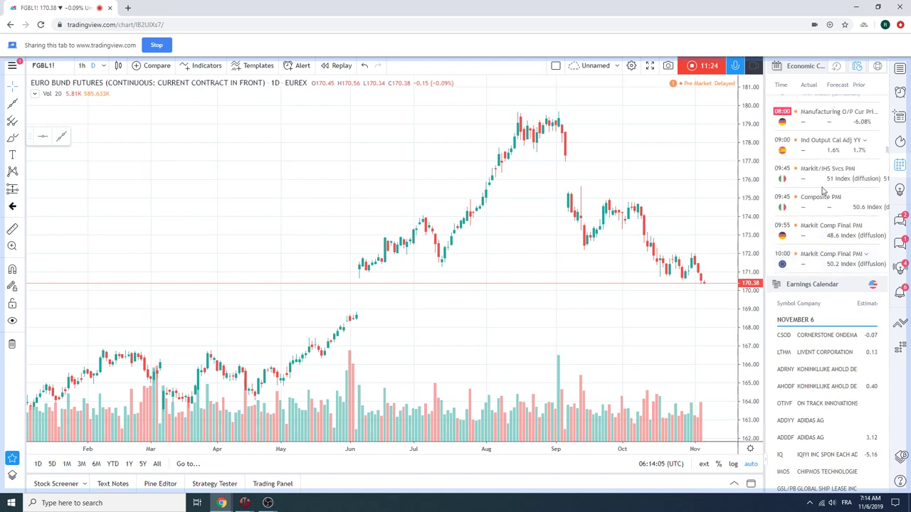
{"action": "scroll", "coordinate": [823, 191], "scroll_direction": "down", "scroll_amount": 1}
{"action": "scroll", "coordinate": [827, 157], "scroll_direction": "up", "scroll_amount": 1}
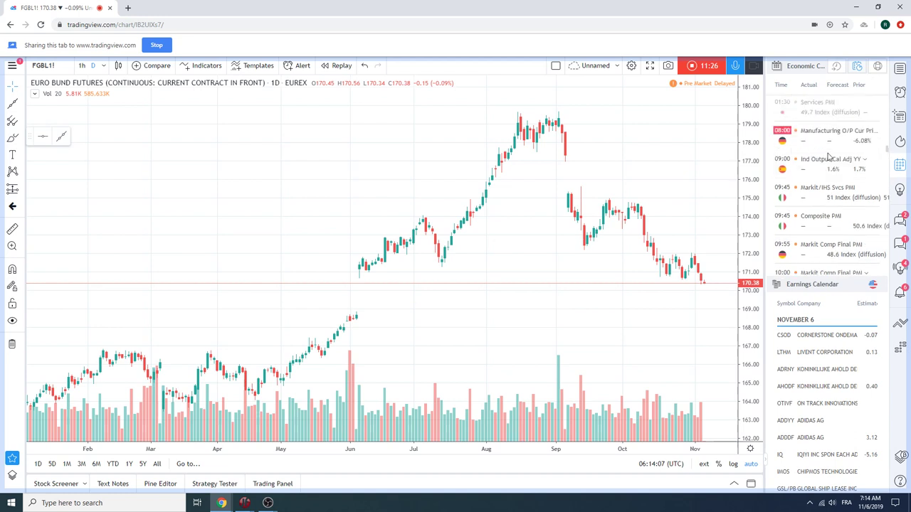
{"action": "scroll", "coordinate": [827, 156], "scroll_direction": "up", "scroll_amount": 4}
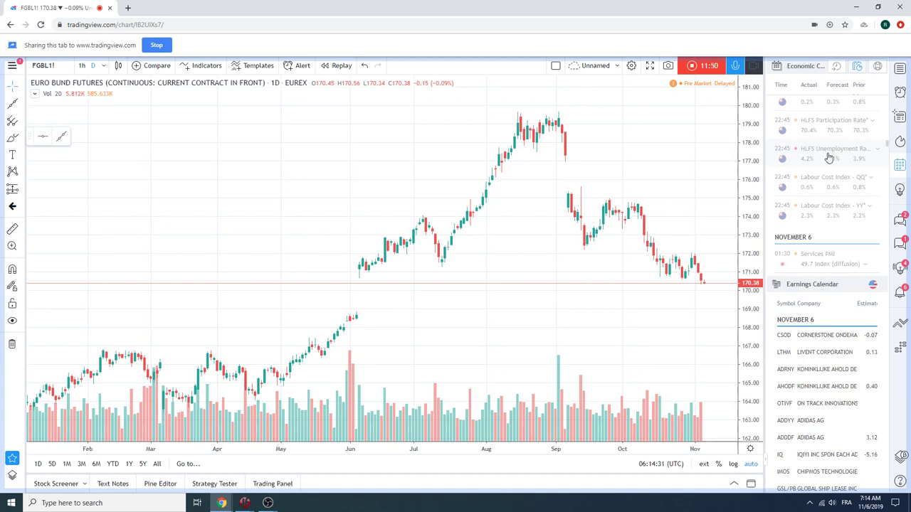
{"action": "scroll", "coordinate": [562, 146], "scroll_direction": "down", "scroll_amount": 4}
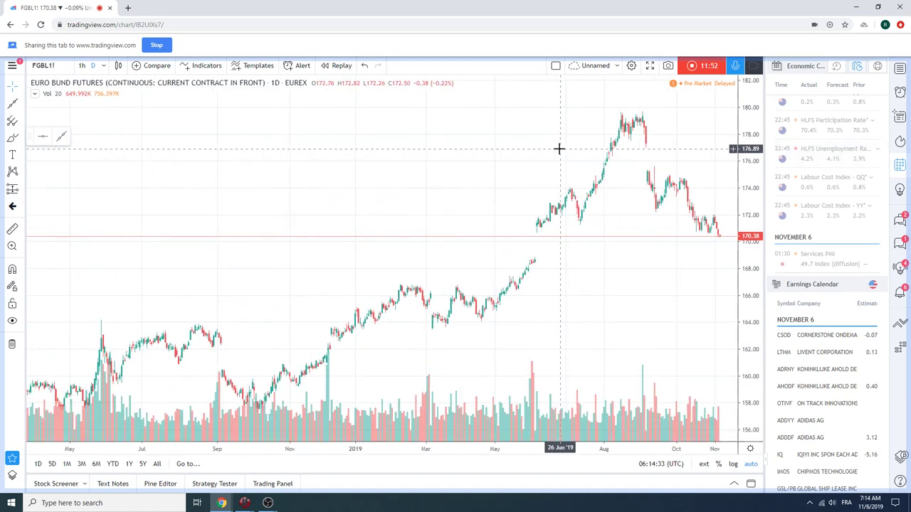